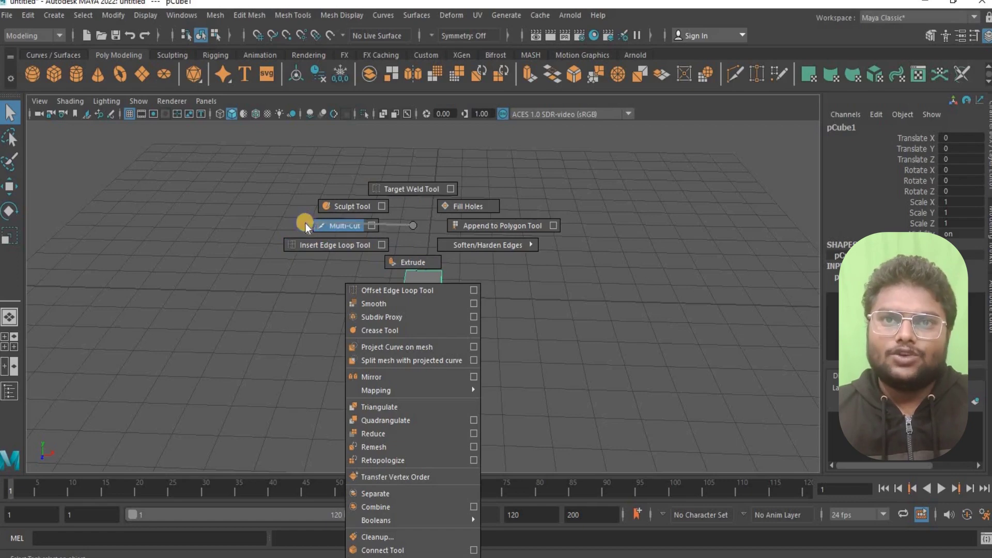
Delete the existing cube and create a new polygon cube at the grid origin
right_click_drag(306, 223, 413, 227, "shift")
right_click_drag(397, 277, 600, 373, "alt")
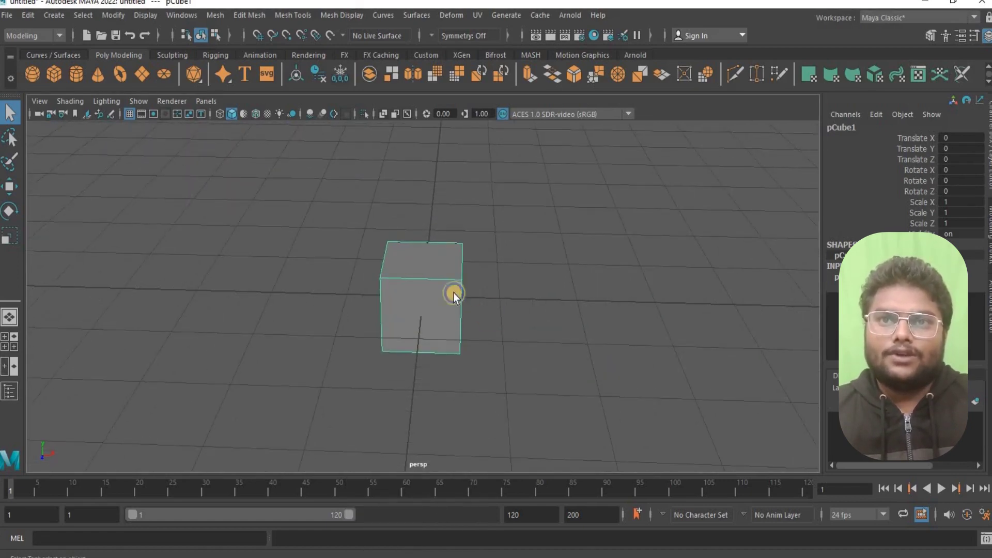
key("Delete")
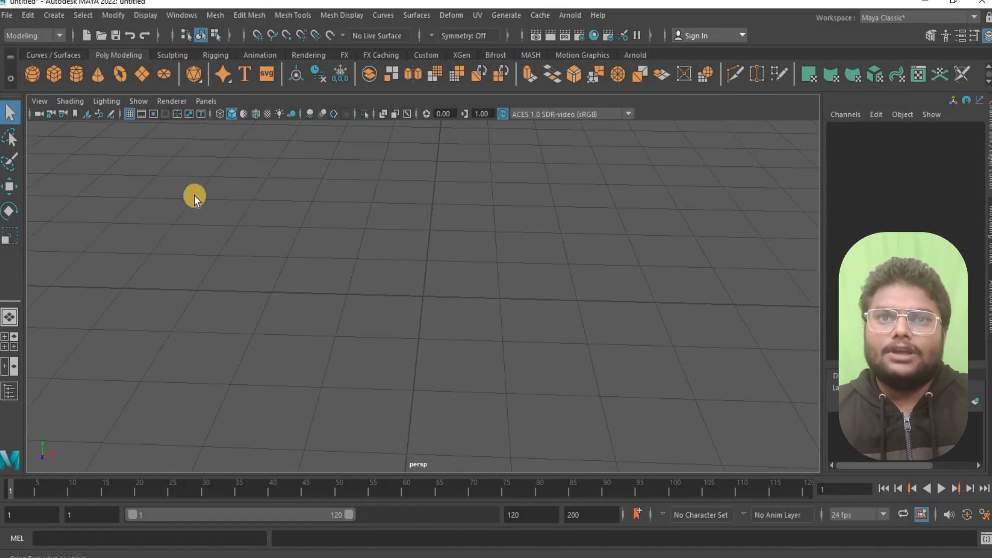
left_click(55, 77)
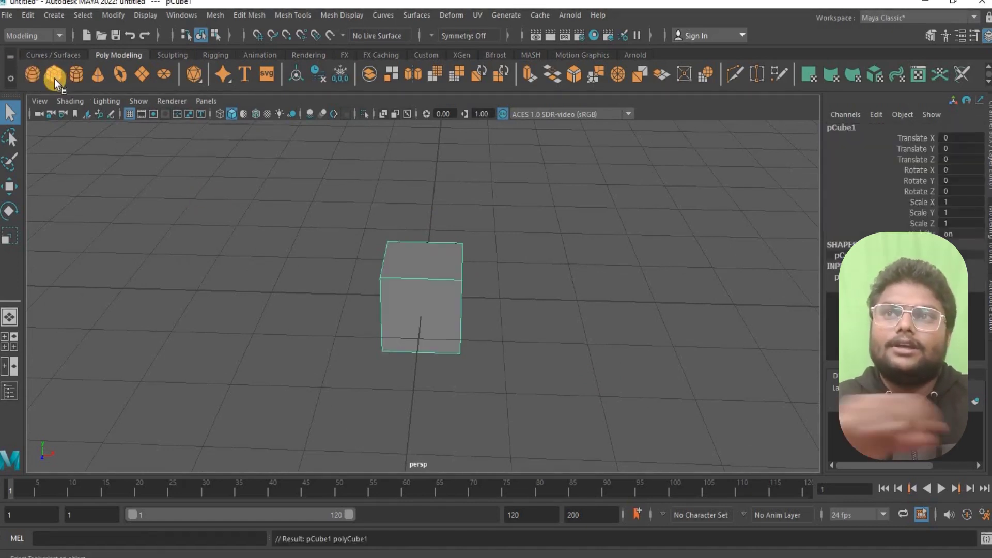
mouse_move(461, 331)
left_mouse_down("alt")
mouse_move(460, 286)
mouse_move(461, 327)
mouse_move(425, 315)
mouse_move(359, 326)
mouse_move(469, 297)
mouse_move(459, 335)
mouse_move(455, 322)
left_mouse_up("alt")
middle_click_drag(460, 271, 465, 337, "alt")
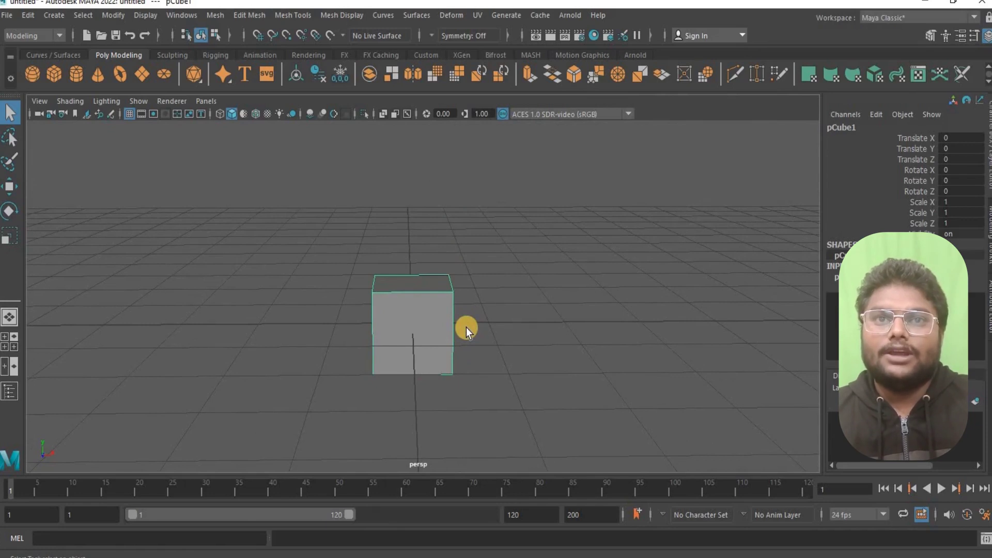
middle_click_drag(458, 327, 469, 309, "alt")
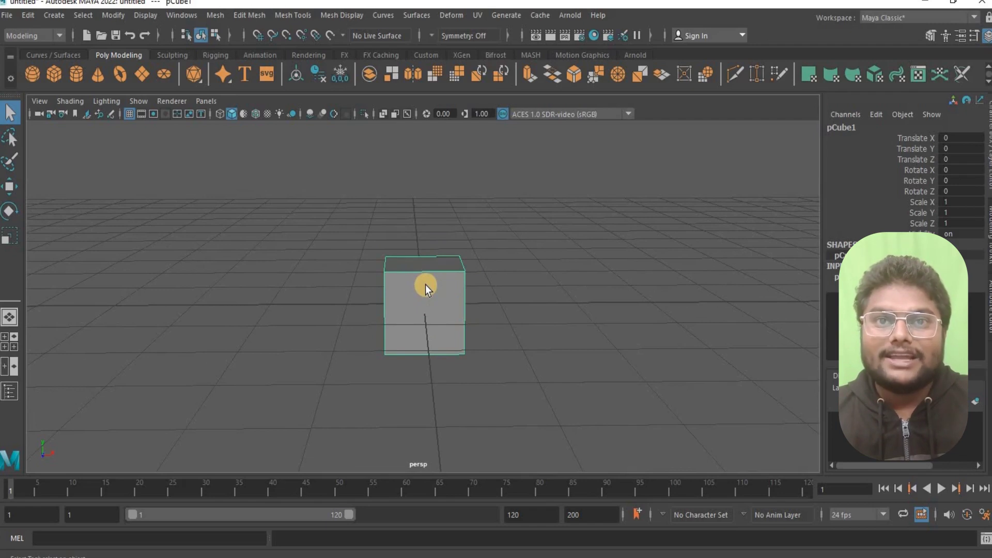
Activate the Multi-Cut tool and cut a vertical edge loop and horizontal edge loops around the cube
right_click_drag(426, 285, 260, 221, "shift")
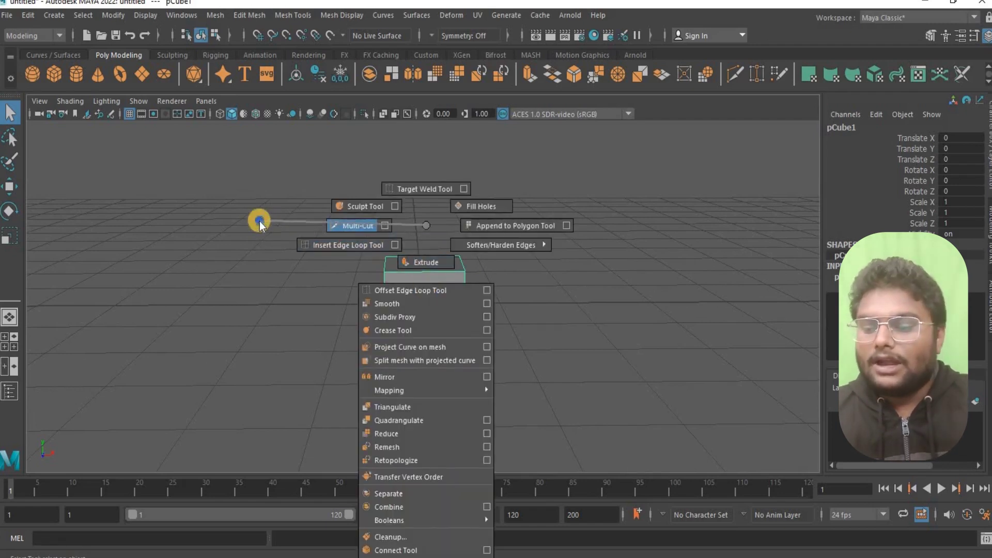
right_click_drag(259, 221, 155, 235, "shift")
right_click(422, 293)
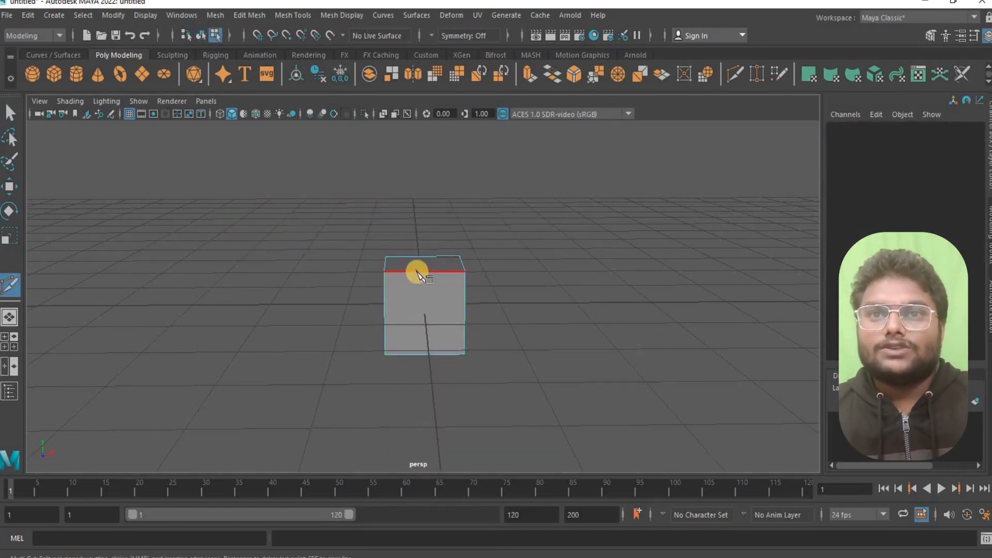
left_click(427, 333)
key("Escape")
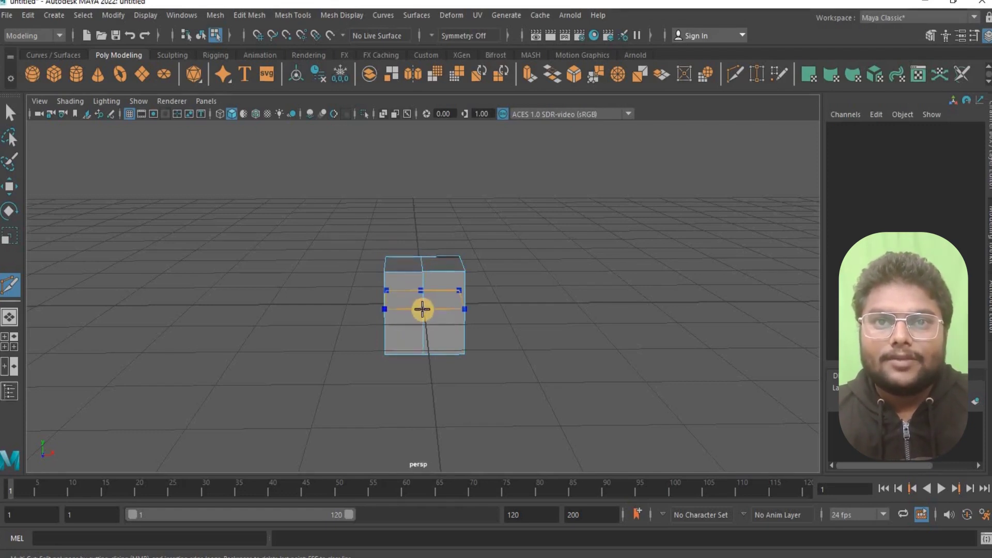
left_click_drag(538, 386, 422, 336, "alt")
left_click(436, 291, "ctrl")
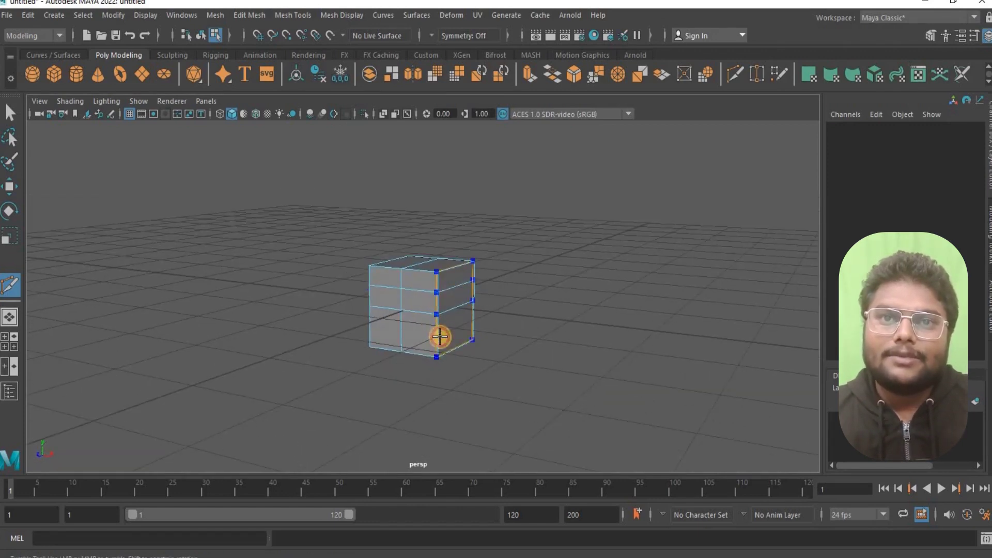
Cut further vertical edge loops through the cube's adjacent side and top with Multi-Cut
left_click(439, 330, "ctrl")
left_click_drag(470, 354, 427, 330, "alt")
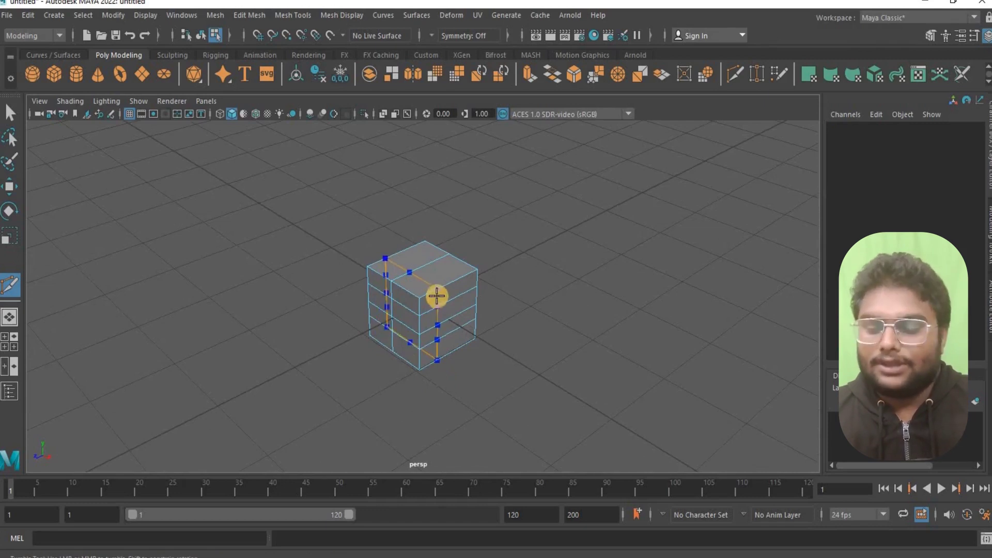
left_click(434, 297, "ctrl")
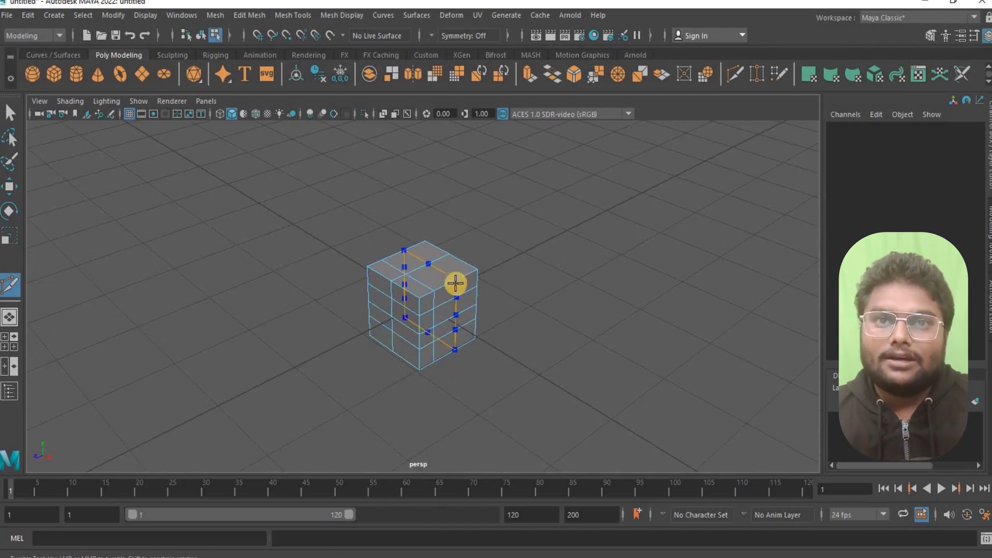
left_click_drag(481, 321, 392, 310, "alt")
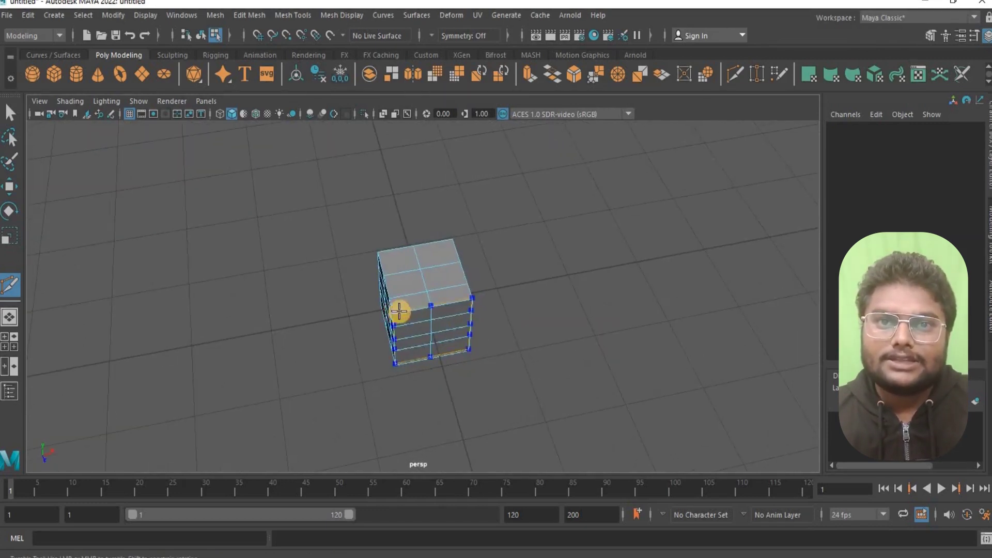
Undo all the Multi-Cut edge loops on the cube and leave the Multi-Cut tool
key("ctrl+z")
key("ctrl+z")
key("ctrl+z")
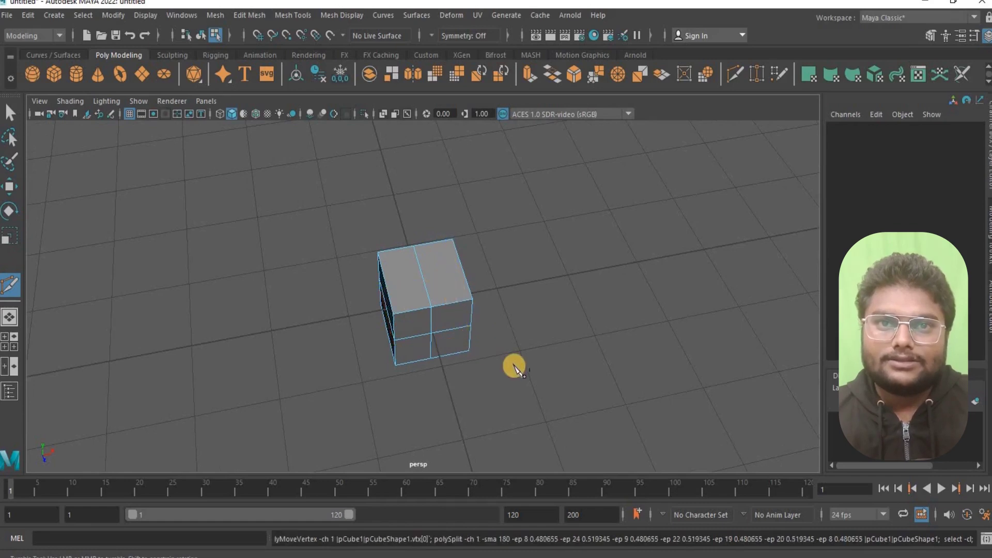
left_click_drag(489, 362, 457, 321, "alt")
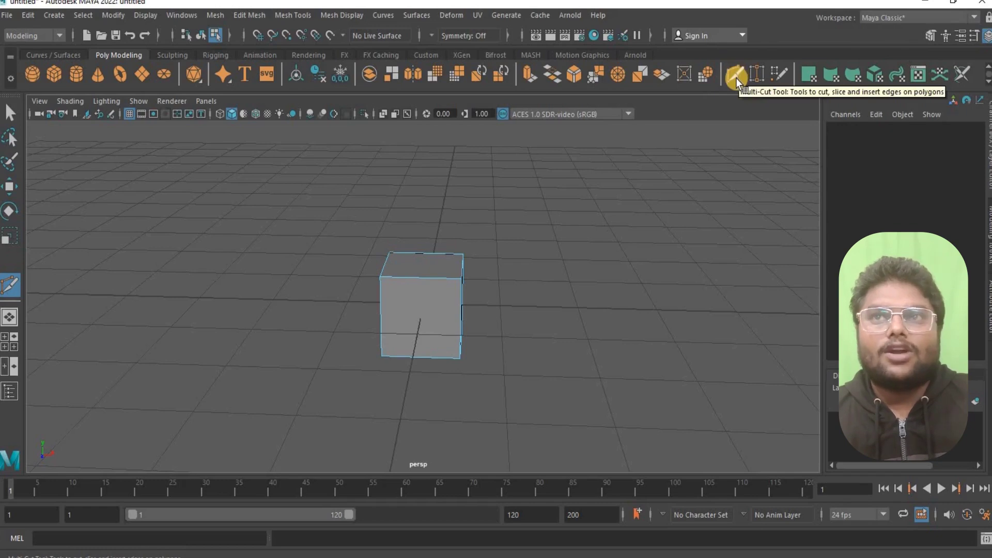
key("q")
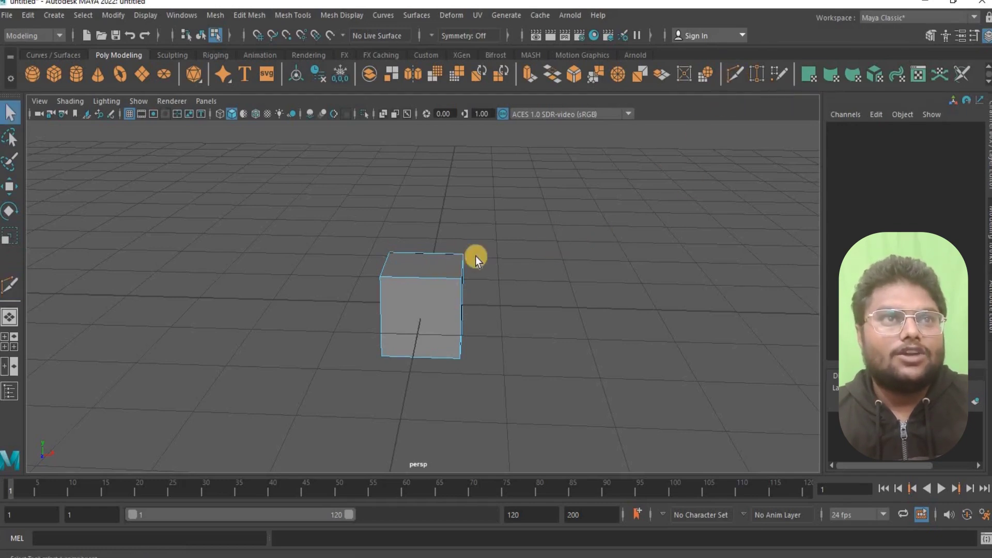
Activate the Insert Edge Loop Tool on the cube and insert three vertical edge loops across its front face
mouse_move(445, 279)
left_mouse_down("alt")
mouse_move(472, 279)
mouse_move(453, 276)
left_mouse_up("alt")
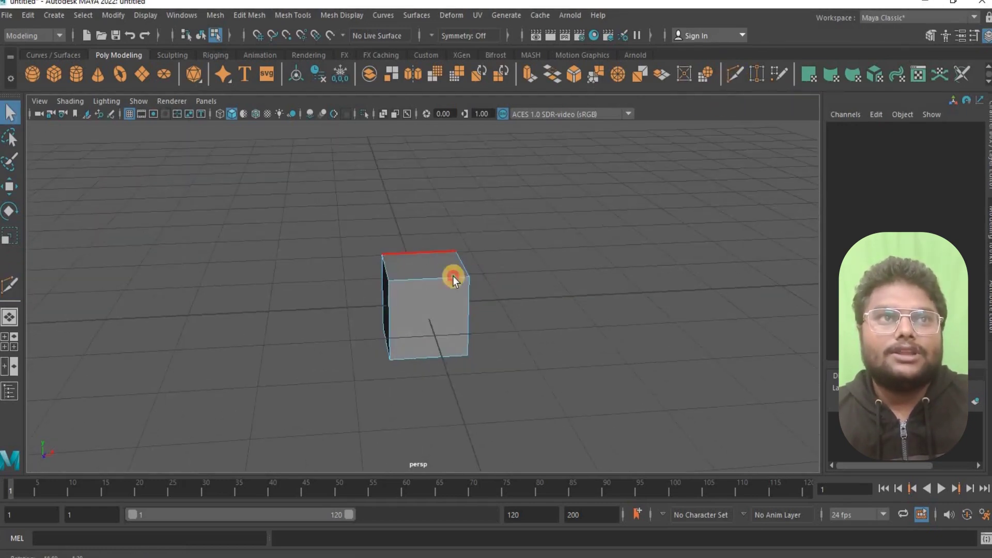
left_click(412, 276)
right_click_drag(414, 225, 267, 258, "shift")
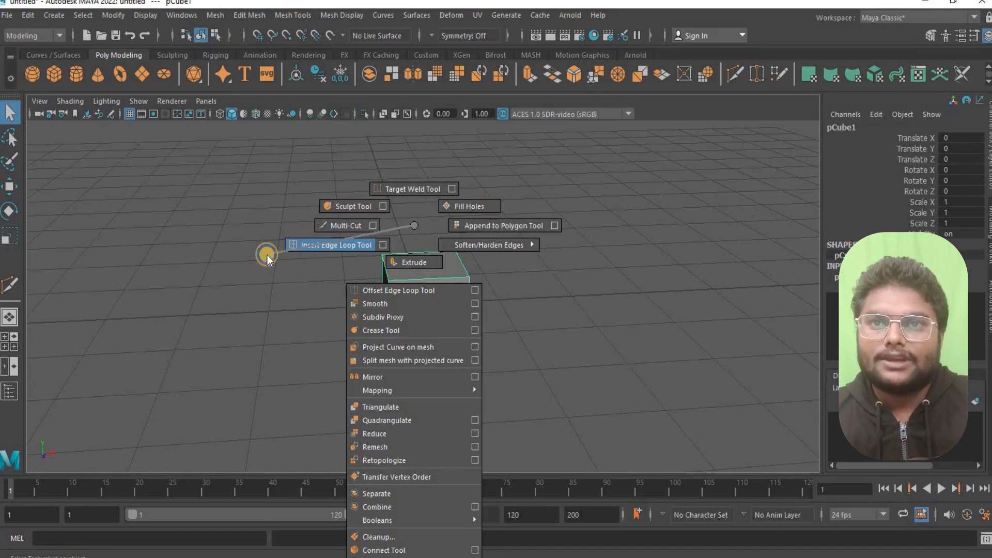
right_click_drag(267, 255, 263, 256, "shift")
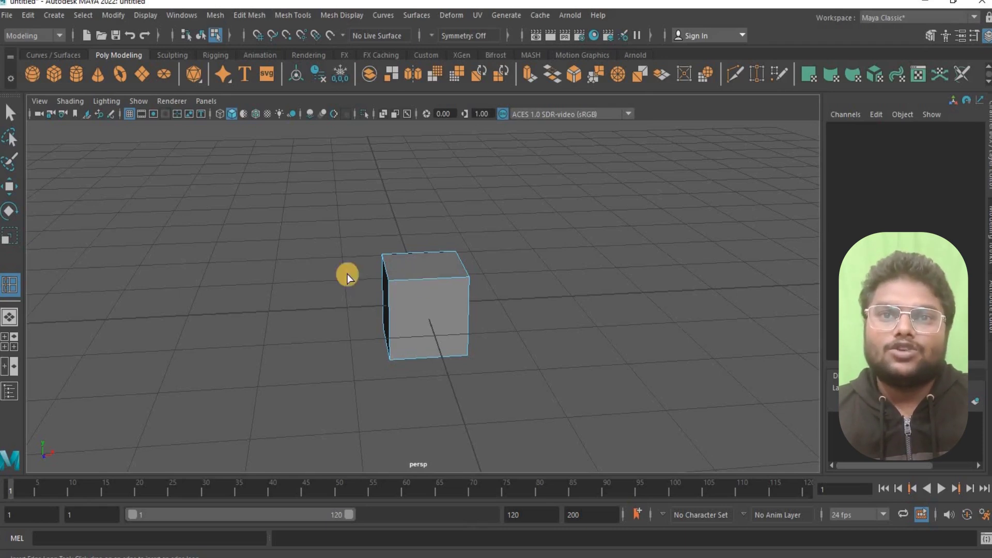
left_click(423, 282)
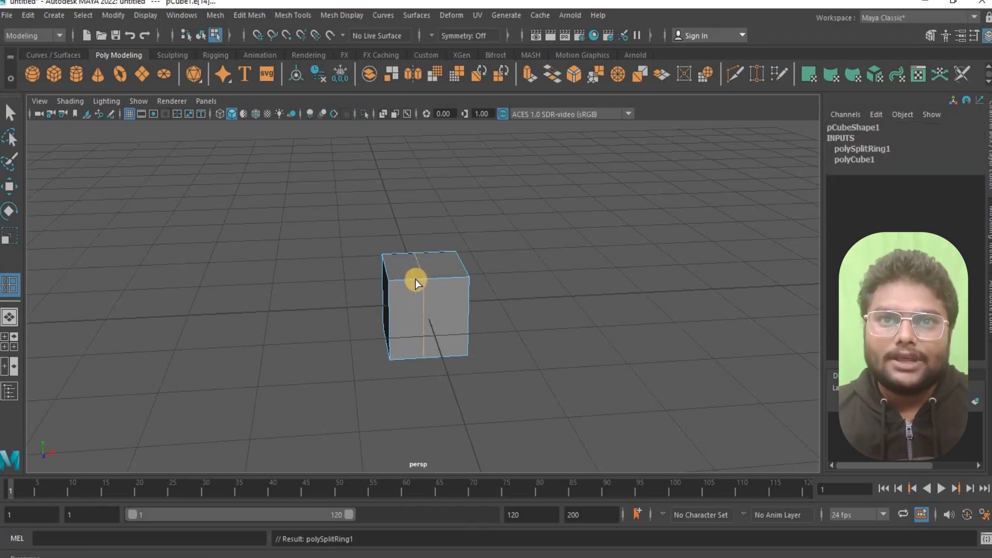
left_click(402, 283)
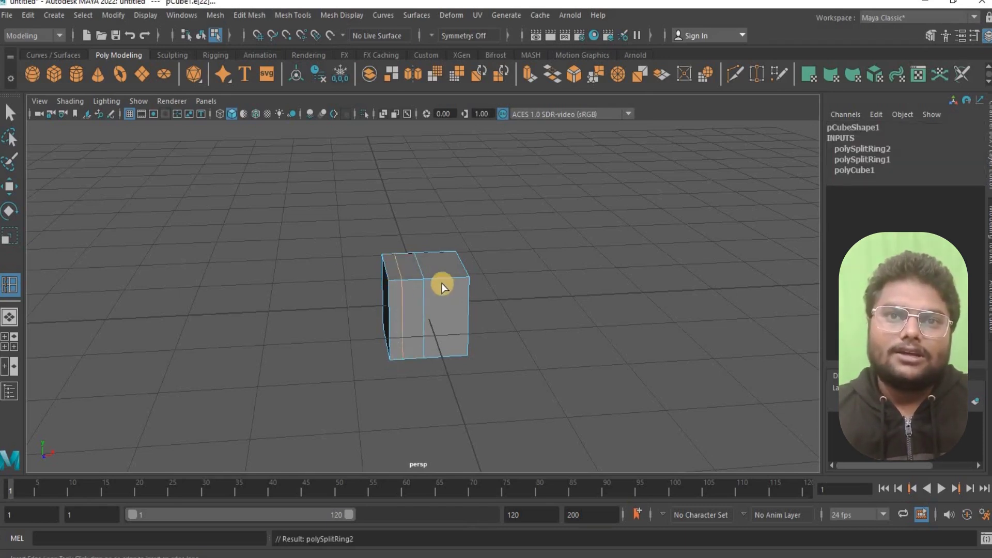
left_click(449, 281)
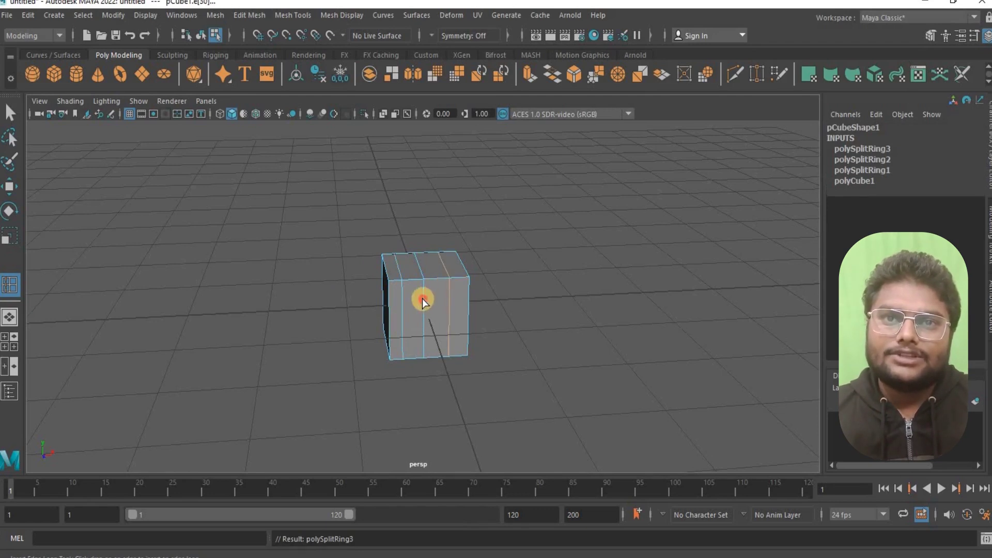
Insert three horizontal edge loops around the cube at different heights
left_click(421, 313)
left_click(414, 331)
left_click(412, 348)
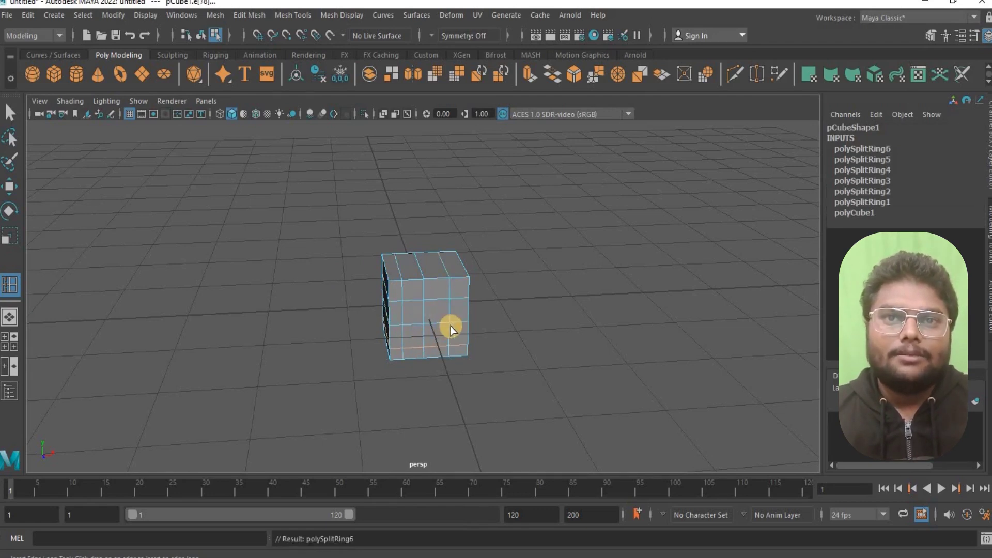
Insert additional edge loops starting from the cube's adjacent side, running both vertically and horizontally
left_click_drag(505, 336, 443, 294, "alt")
left_click(446, 284)
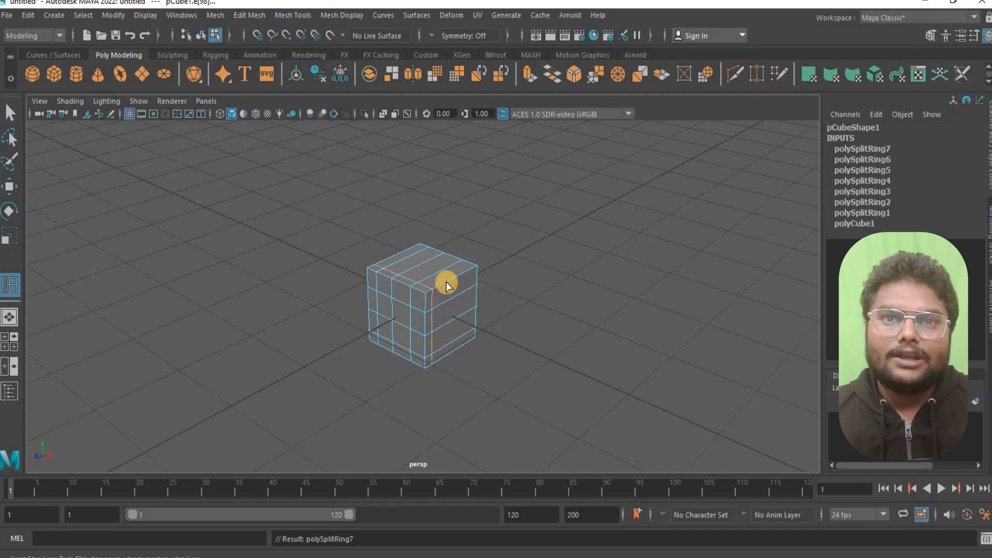
left_click(458, 275)
left_click(473, 272)
left_click(462, 280)
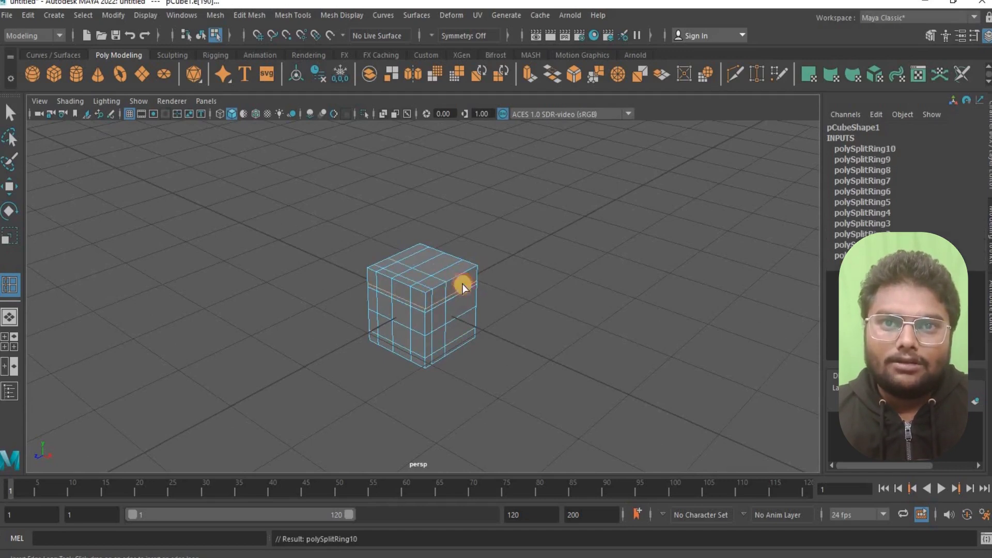
left_click(459, 275)
Undo all the inserted edge loops and return the cube to object mode with the Select tool active
left_click_drag(379, 355, 542, 327, "alt")
key("ctrl+z")
key("ctrl+z")
key("ctrl+z")
key("ctrl+z")
key("ctrl+z")
key("ctrl+z")
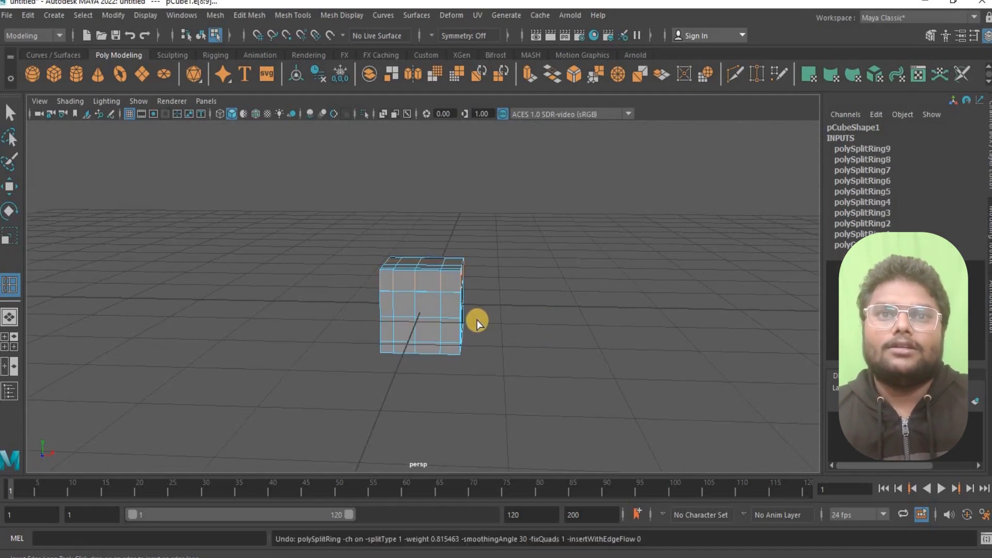
key("ctrl+z")
key("ctrl+z")
key("ctrl+z")
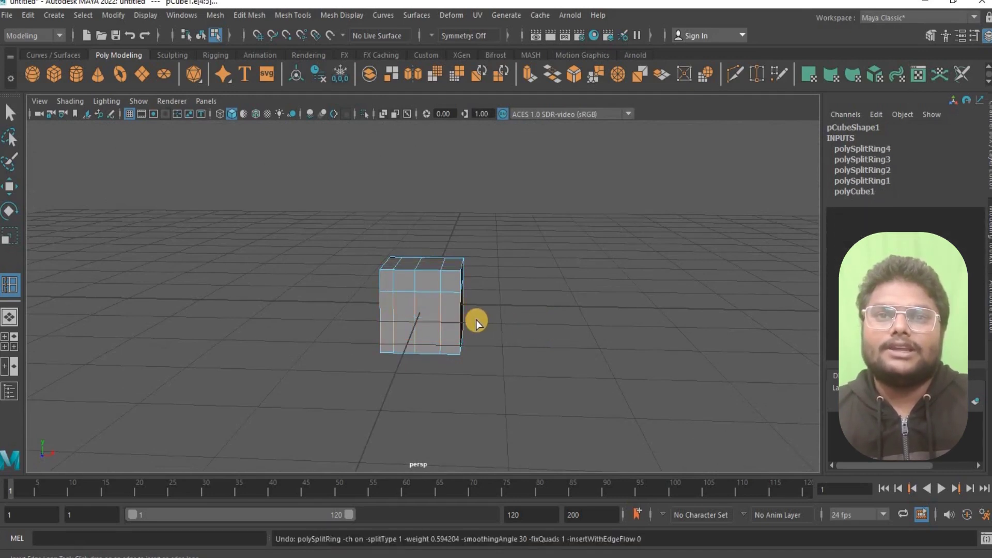
key("ctrl+z")
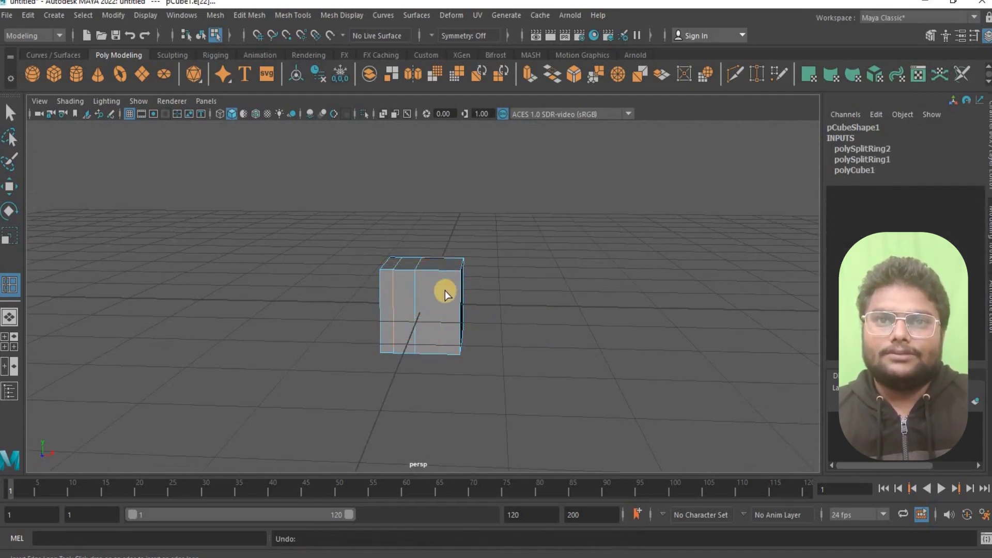
key("ctrl+z")
mouse_move(434, 328)
left_mouse_down("alt")
mouse_move(459, 354)
mouse_move(445, 326)
left_mouse_up("alt")
right_click_drag(448, 211, 744, 93)
left_click(447, 308)
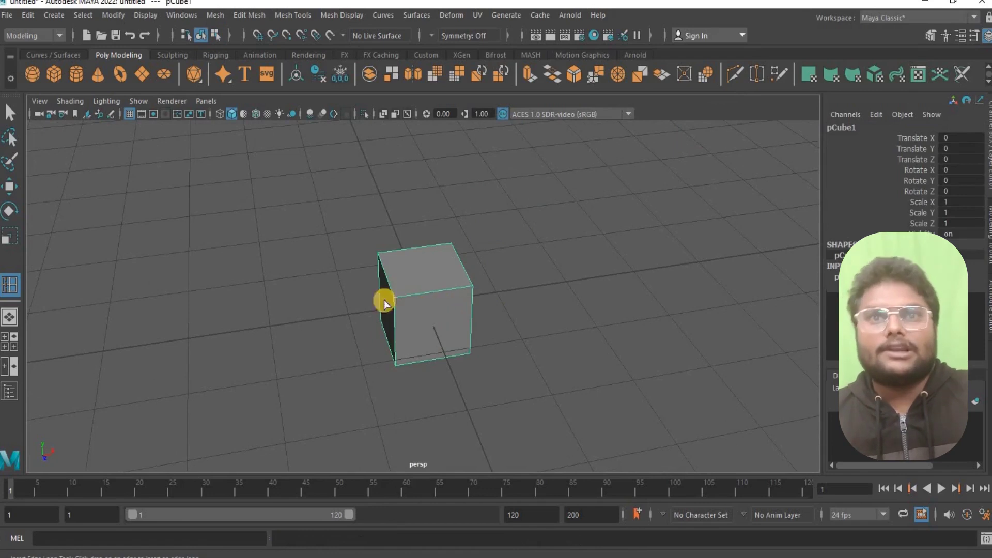
left_click(10, 113)
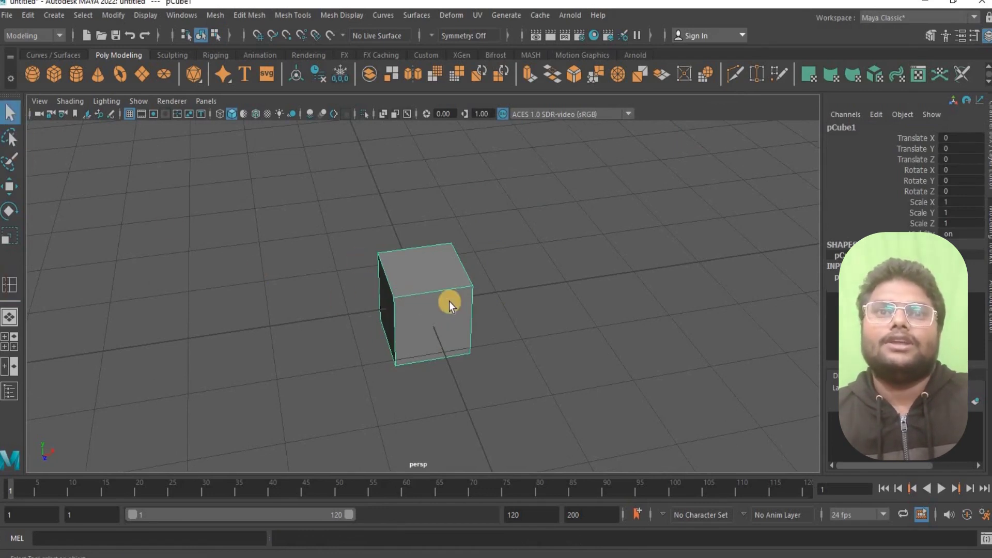
Delete the cube and create a polygon sphere with its components available for selection
mouse_move(450, 226)
right_mouse_down("shift")
mouse_move(446, 287)
mouse_move(425, 247)
mouse_move(432, 261)
mouse_move(469, 264)
mouse_move(450, 228)
right_mouse_up("shift")
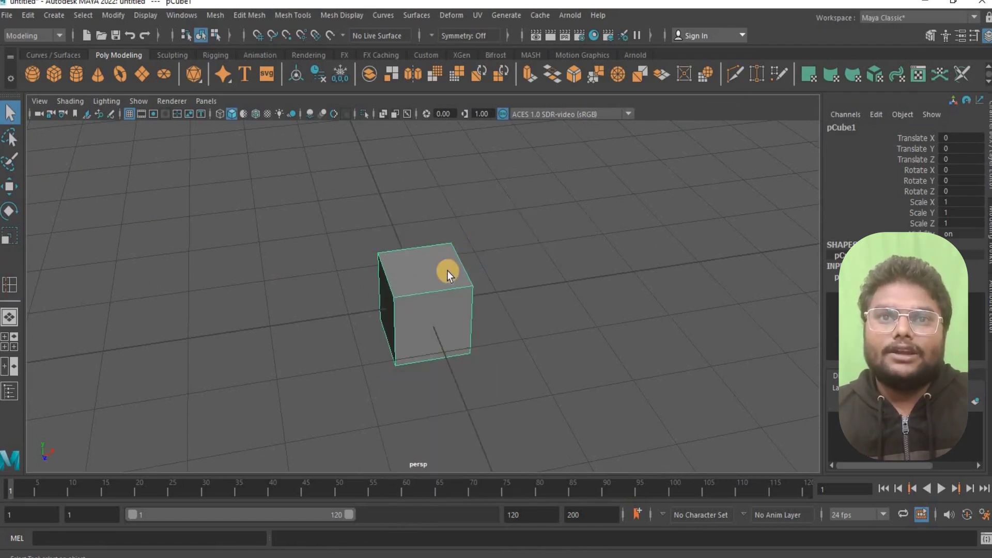
key("Delete")
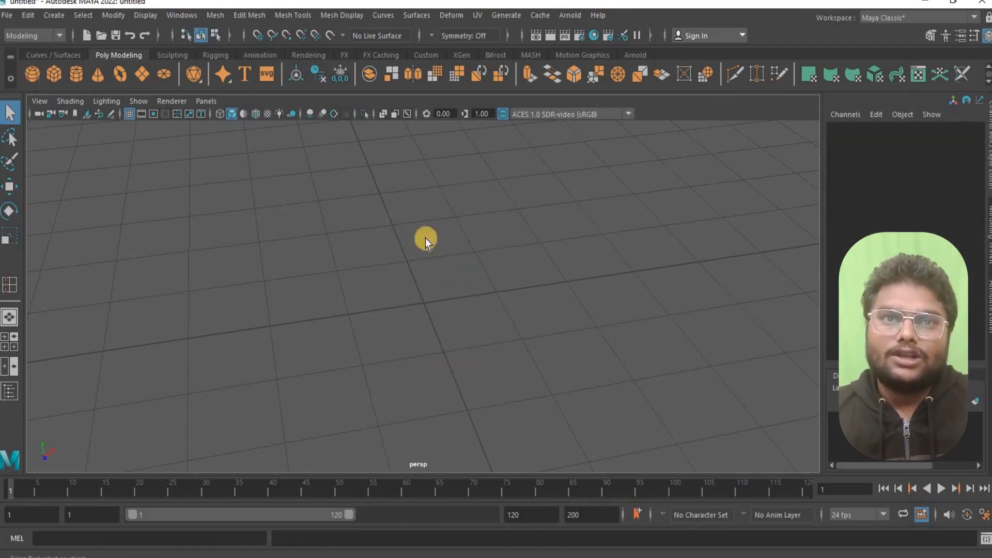
right_click_drag(377, 219, 488, 321, "shift")
left_click_drag(488, 321, 465, 311, "alt")
mouse_move(452, 271)
right_mouse_down()
mouse_move(452, 247)
mouse_move(464, 279)
right_mouse_up()
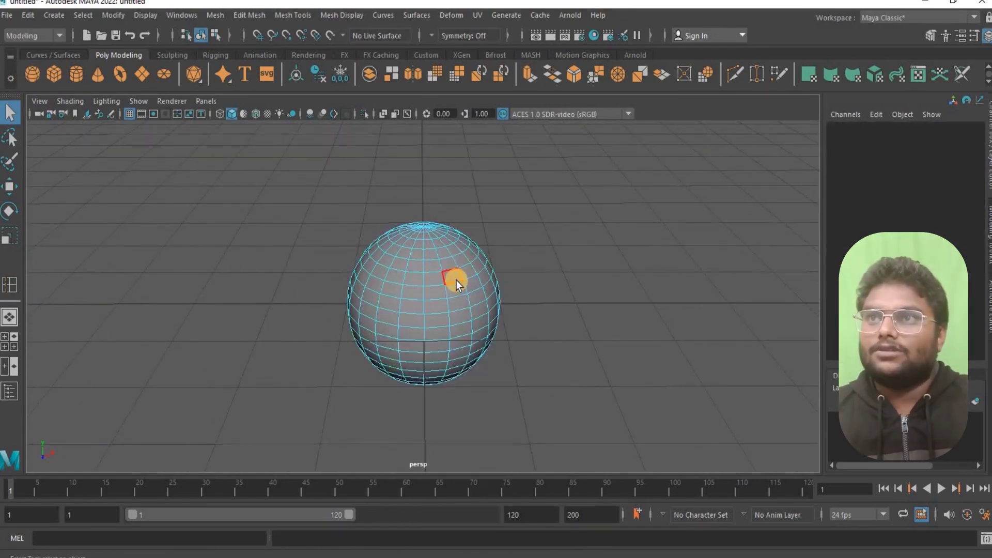
Switch the sphere to face selection and select a single face on its upper part
left_click(474, 329)
left_click_drag(478, 308, 473, 287, "alt")
right_click_drag(473, 212, 464, 262)
left_click(460, 265)
left_click_drag(480, 296, 509, 294, "alt")
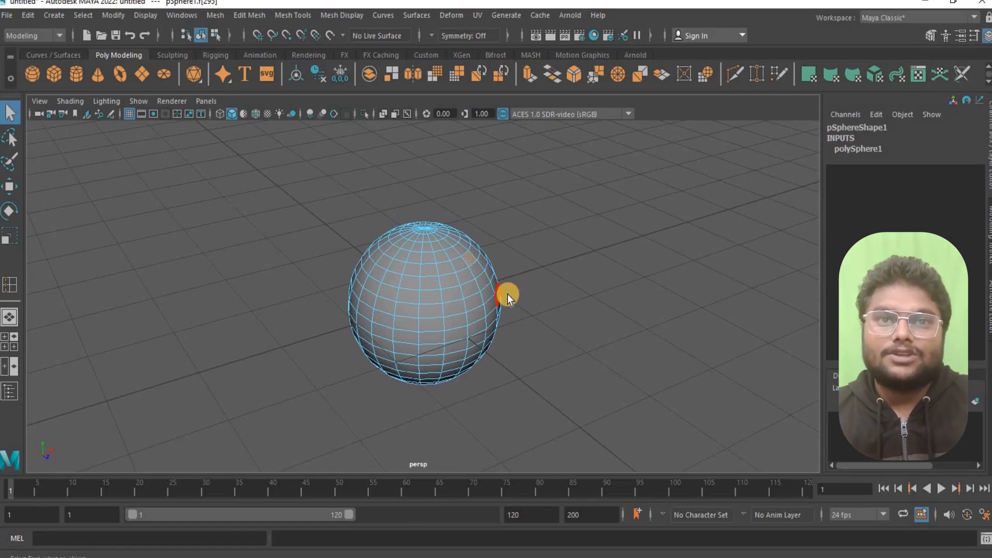
Pull the selected sphere face upward with the Move tool, and undo the move
key("w")
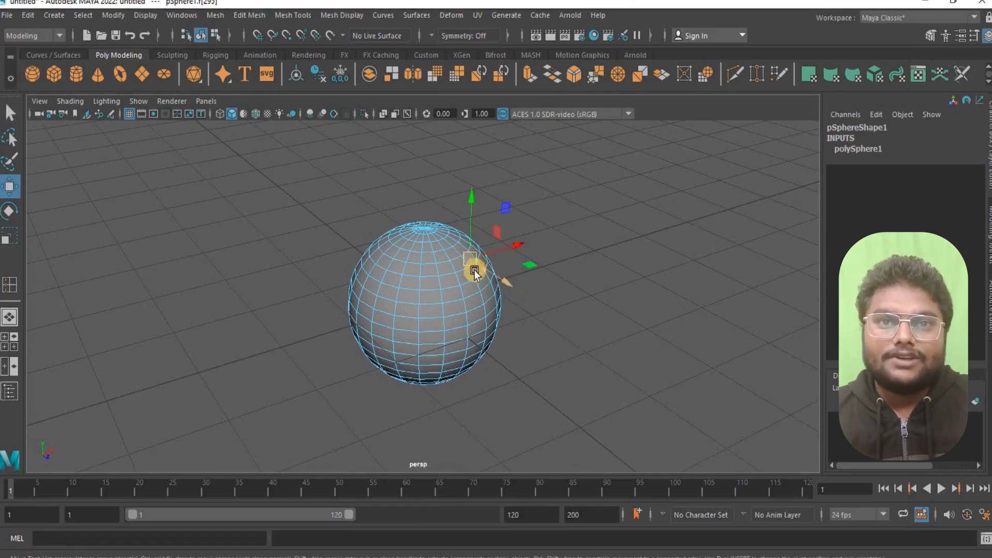
left_click_drag(491, 259, 491, 254, "alt")
left_click_drag(473, 218, 470, 151)
left_click_drag(507, 222, 394, 323, "alt")
key("ctrl+z")
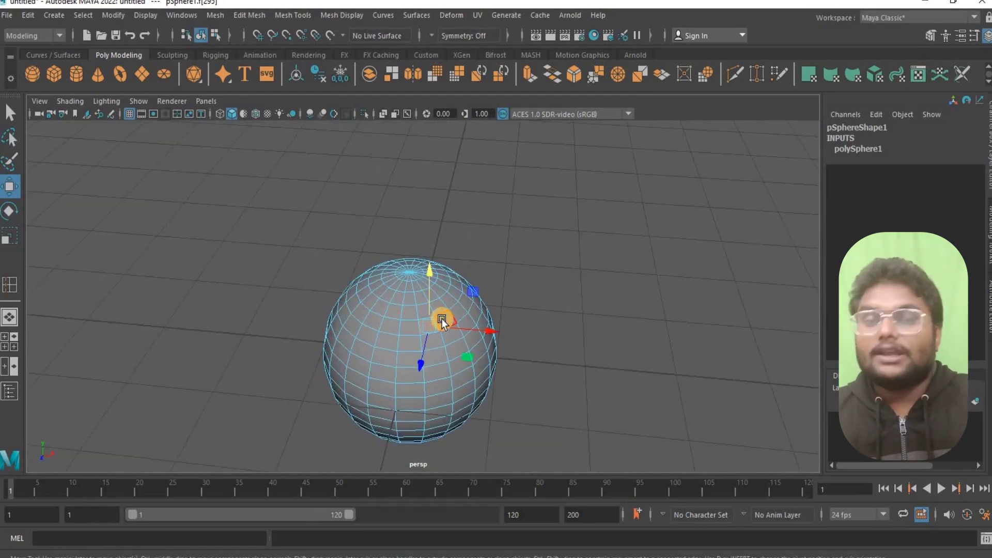
Extrude the selected face on the sphere's upper part outward into a long block, with a local Z translation of about 0.95
left_click_drag(442, 321, 399, 284, "alt")
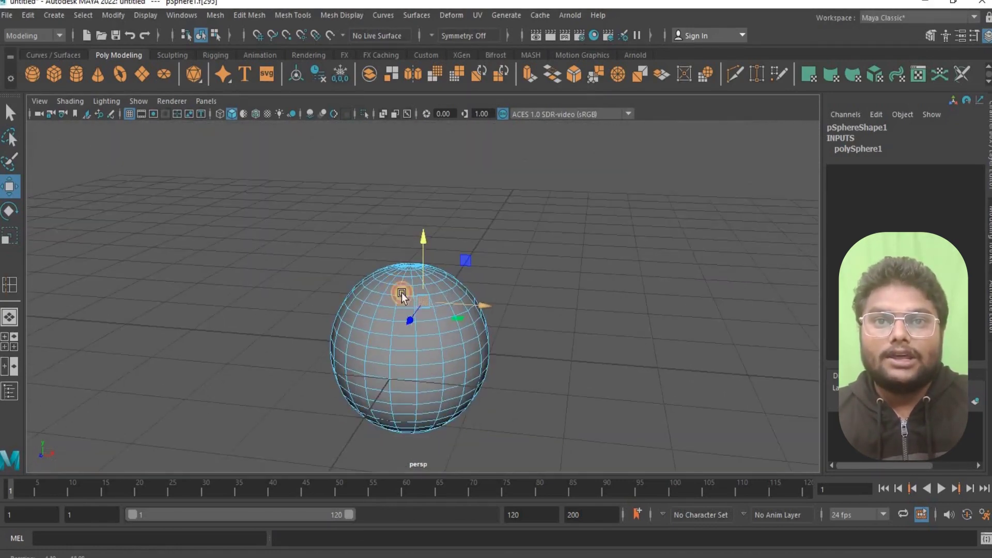
right_click(432, 311, "shift")
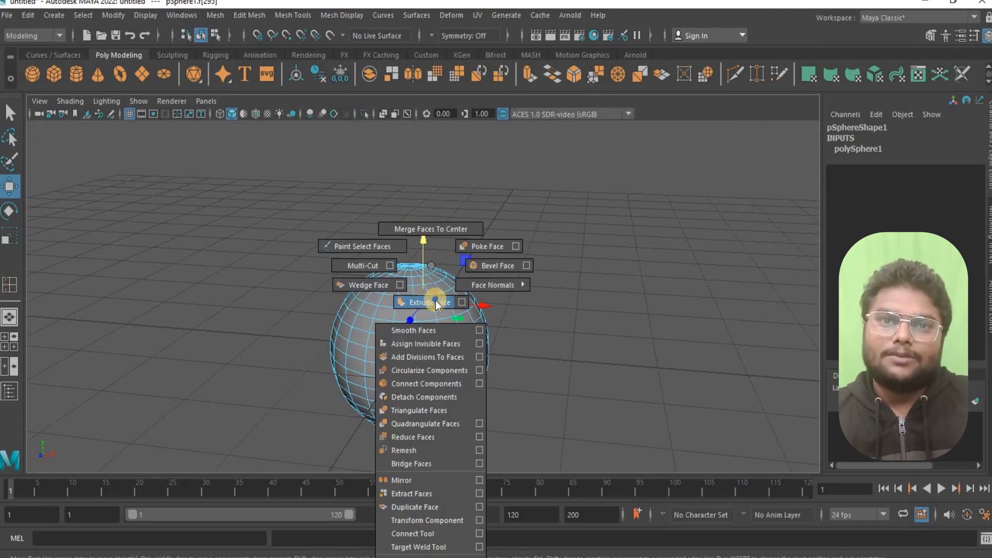
left_click(437, 304)
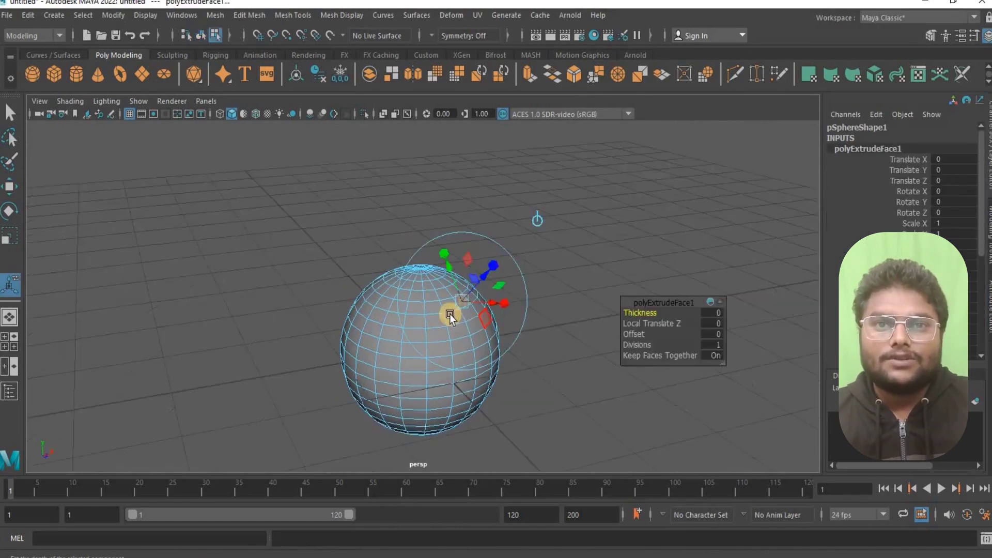
left_click_drag(450, 314, 527, 233, "alt")
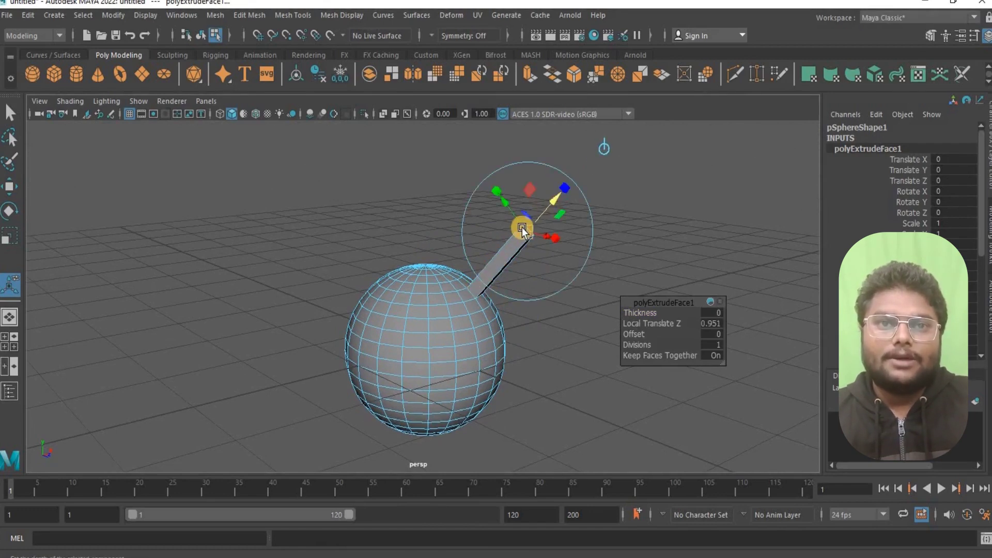
Select a second face lower on the sphere's side, beneath the first block, and extrude it outward into a block
left_click_drag(505, 315, 448, 357, "alt")
left_click(448, 359)
left_click_drag(462, 397, 502, 387, "alt")
right_click_drag(472, 355, 473, 309, "shift")
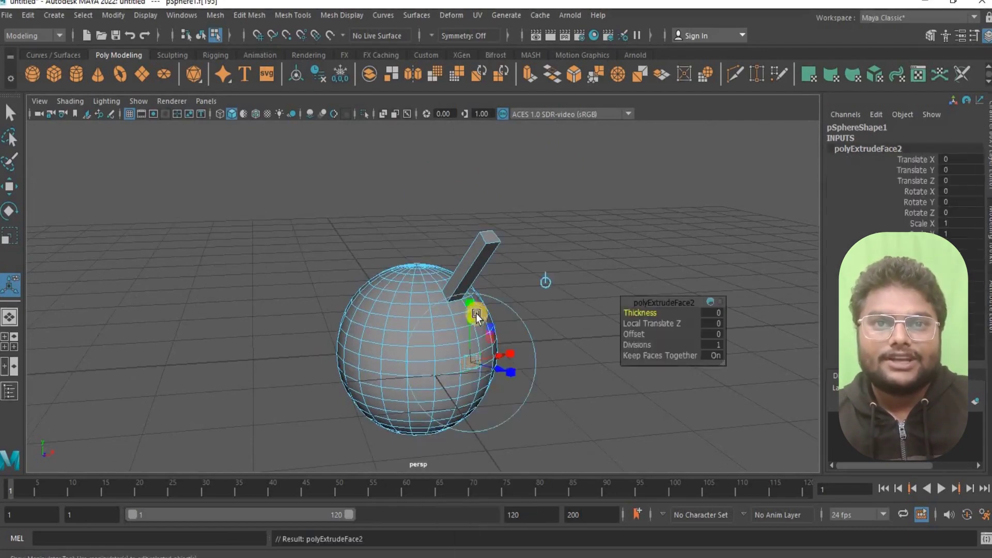
mouse_move(510, 375)
left_mouse_down()
mouse_move(523, 355)
mouse_move(594, 359)
mouse_move(532, 394)
mouse_move(372, 399)
mouse_move(388, 350)
mouse_move(404, 381)
mouse_move(443, 362)
mouse_move(514, 363)
left_mouse_up()
Select a third face on the sphere's side, beside the two extruded blocks, and apply Extrude to it
left_click(382, 349)
left_click_drag(569, 307, 420, 358, "alt")
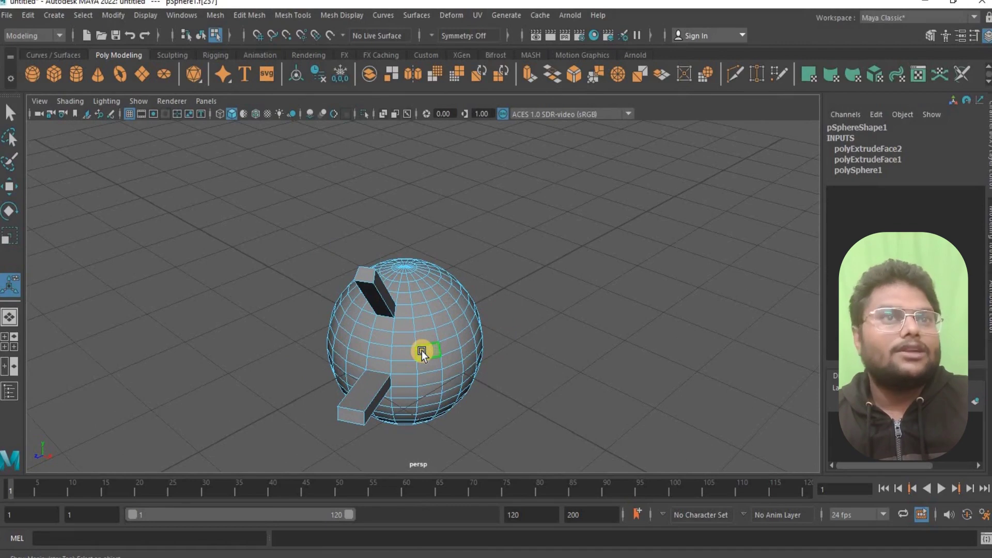
left_click_drag(510, 401, 413, 339, "alt")
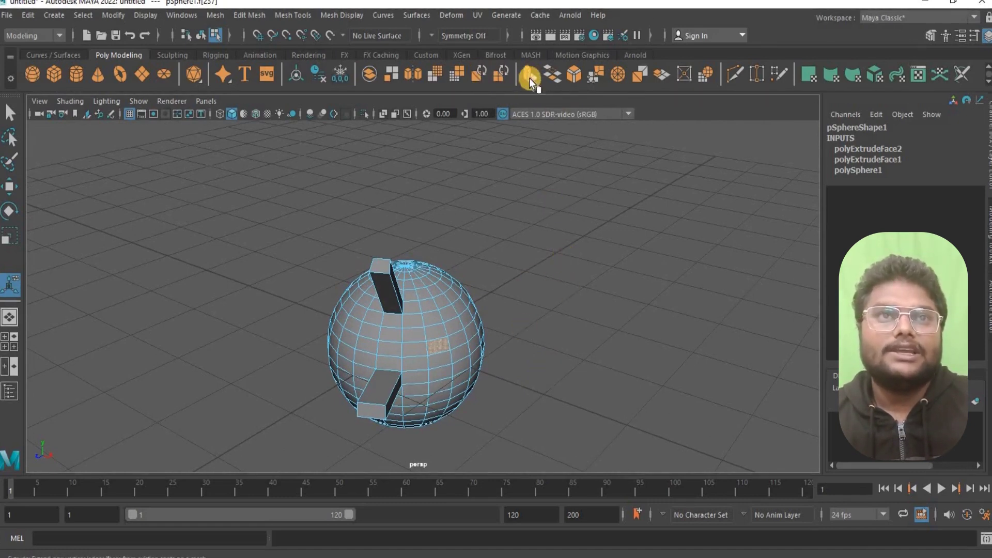
left_click_drag(470, 259, 446, 323, "alt")
right_click_drag(447, 328, 449, 269, "shift")
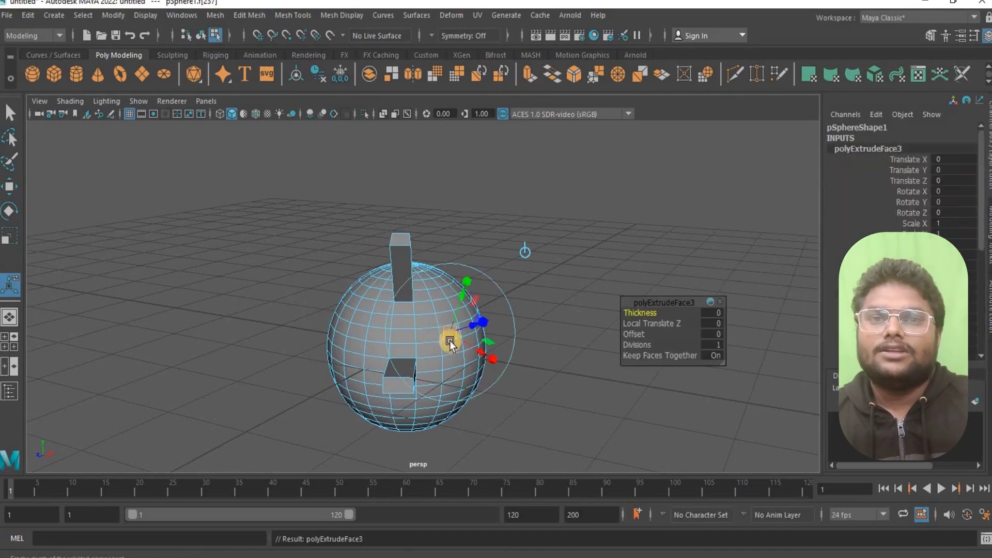
left_click_drag(433, 326, 380, 318, "alt")
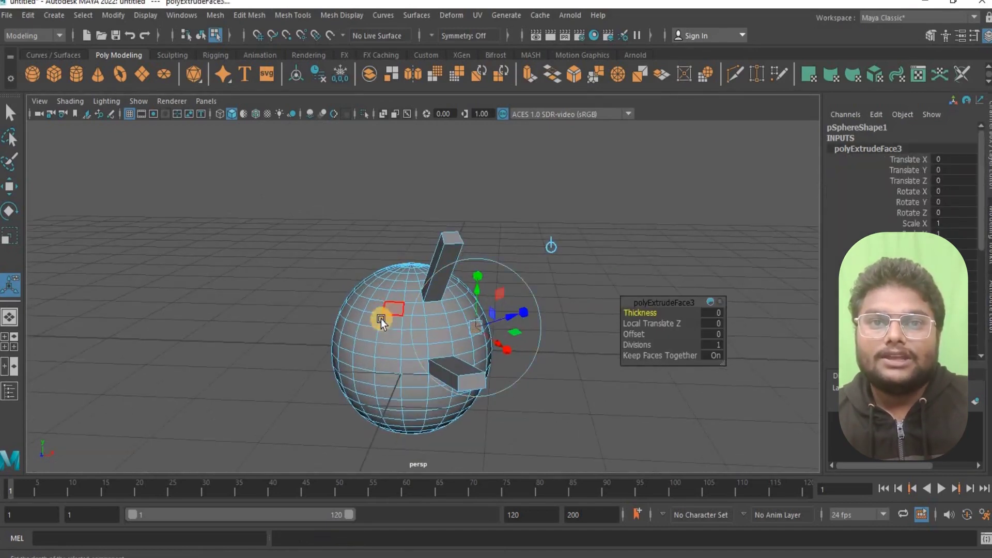
Extrude another face on the sphere's upper side and pull it upward and outward with the Move tool
left_click(381, 319)
left_click_drag(304, 337, 471, 325, "alt")
key("w")
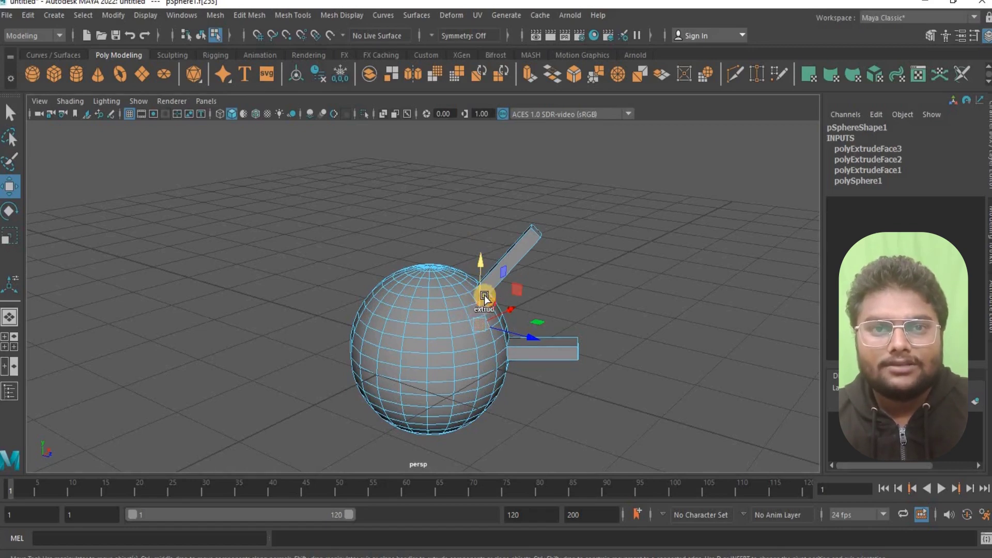
left_click_drag(482, 288, 485, 221, "shift")
left_click_drag(503, 333, 326, 314, "alt")
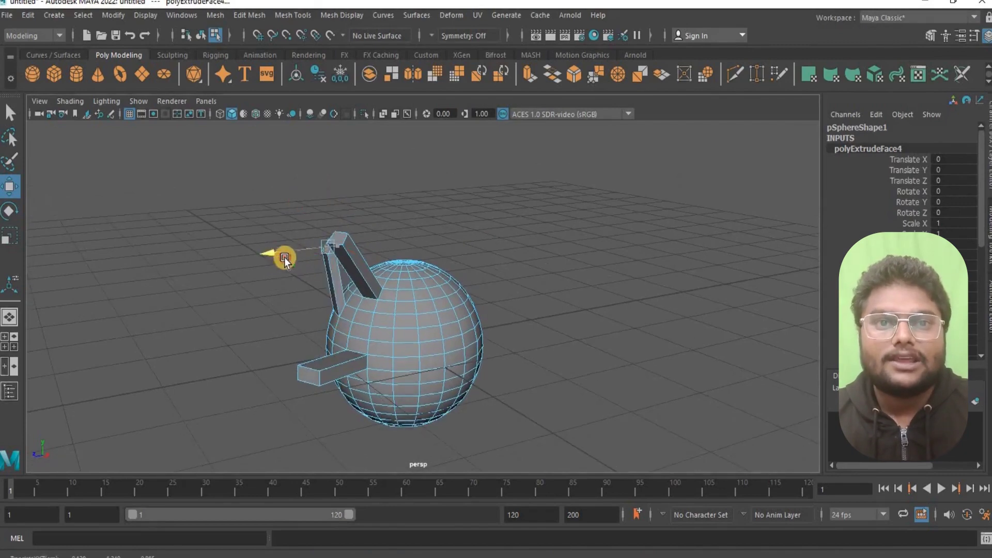
left_click_drag(199, 348, 312, 358, "alt")
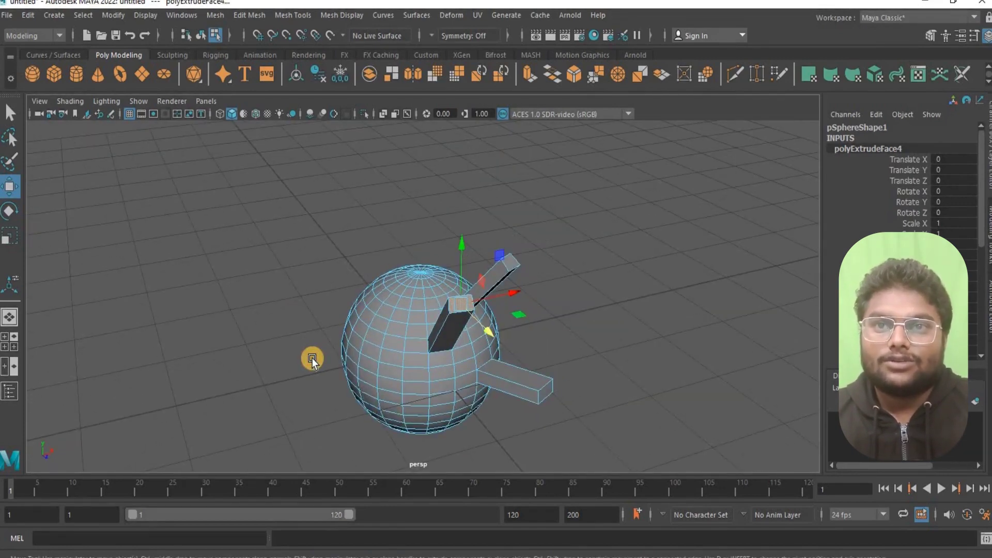